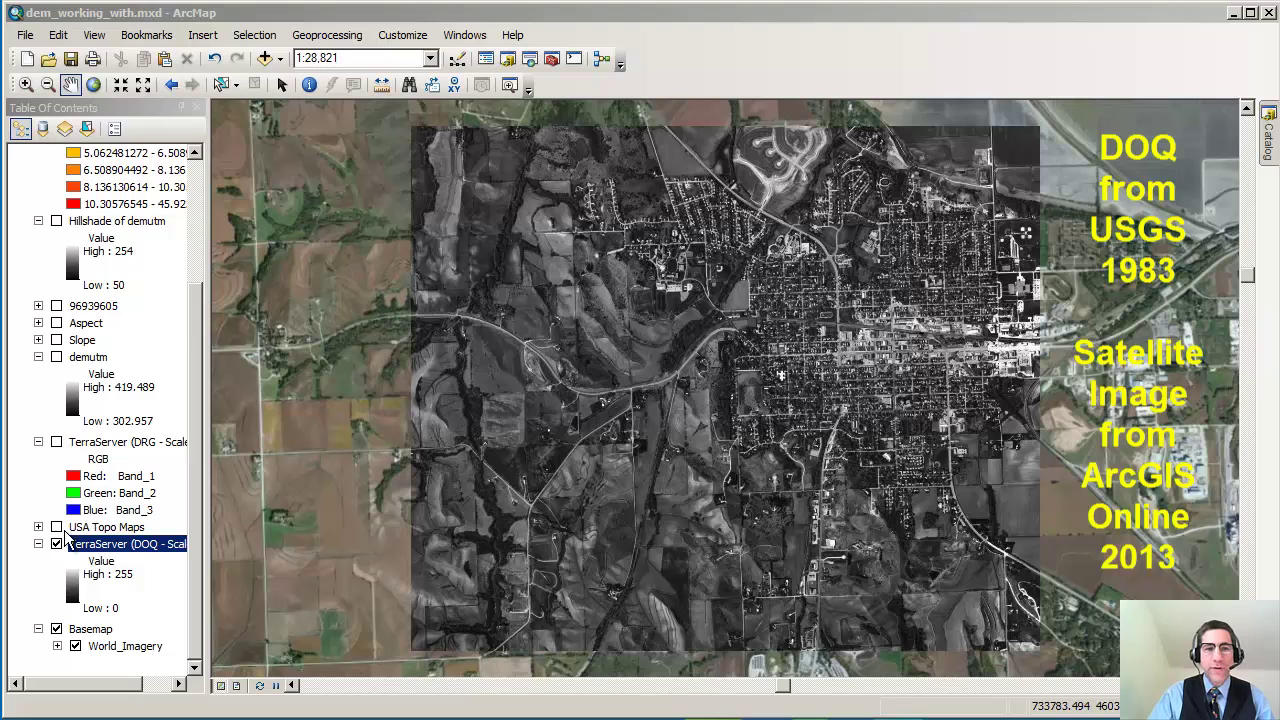
# Hide the TerraServer DOQ layer and move the map to the N Side bookmark
pyautogui.click(56, 544)
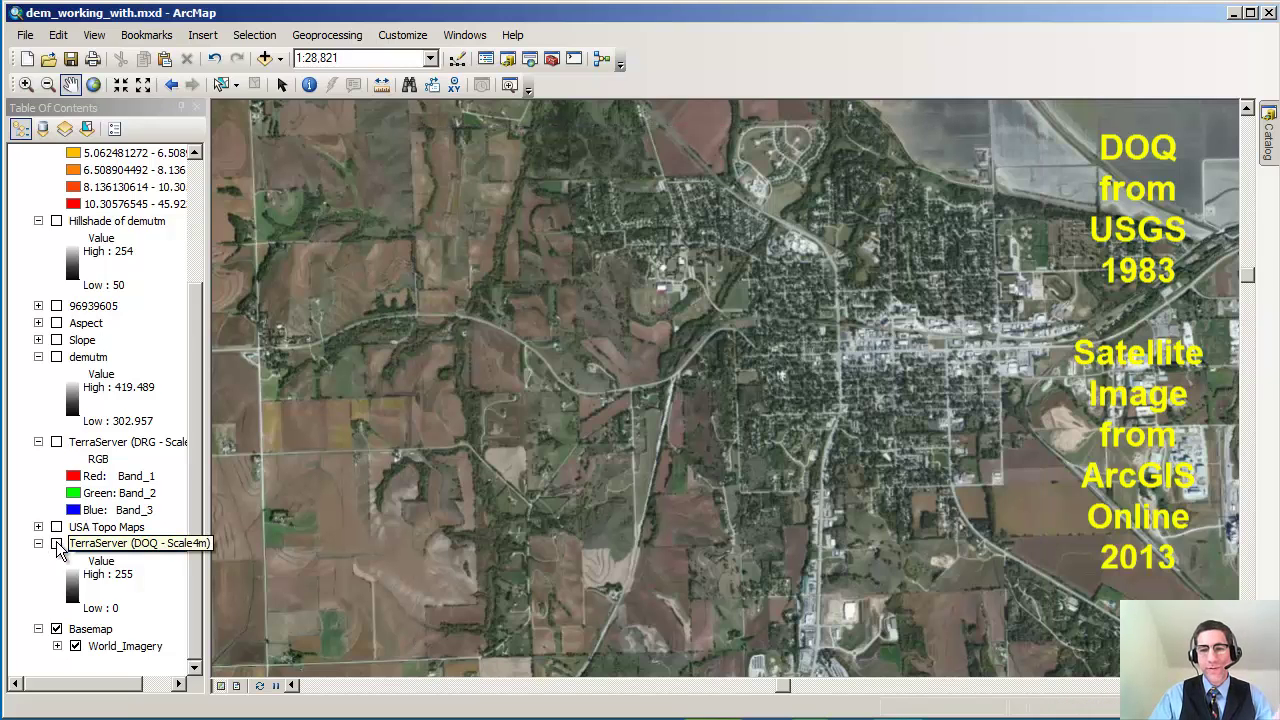
pyautogui.click(90, 543)
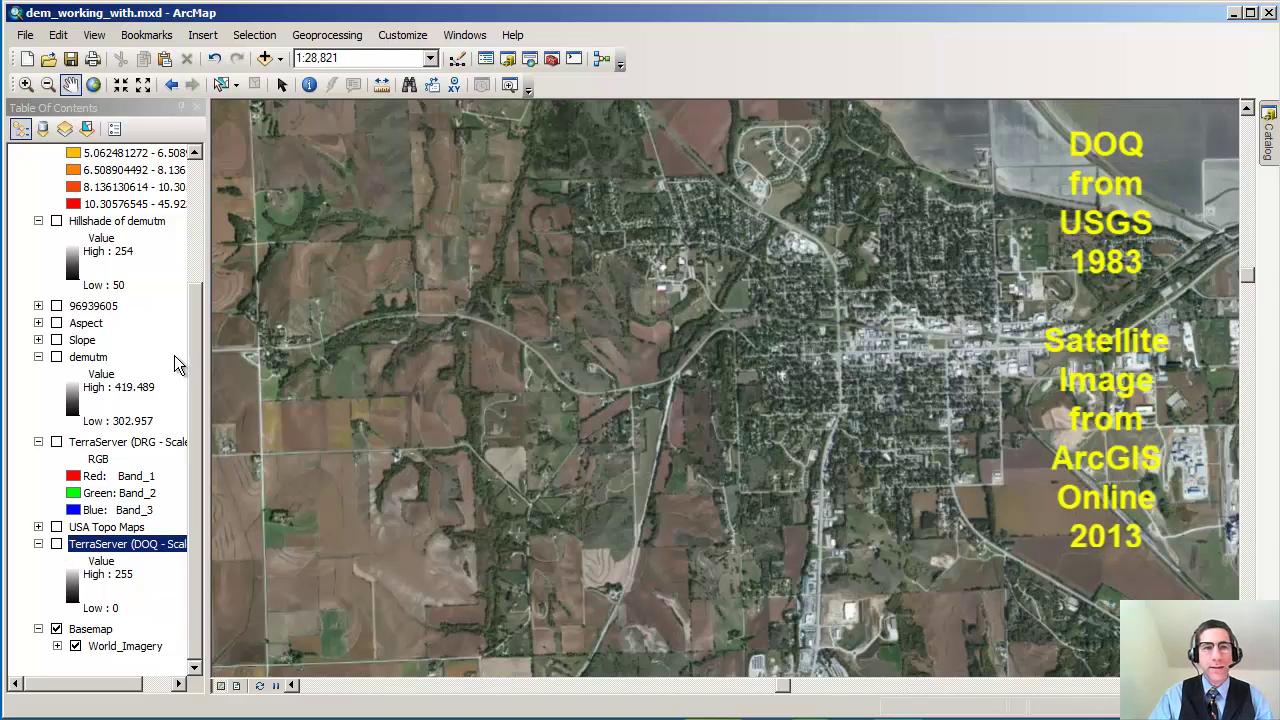
pyautogui.click(146, 34)
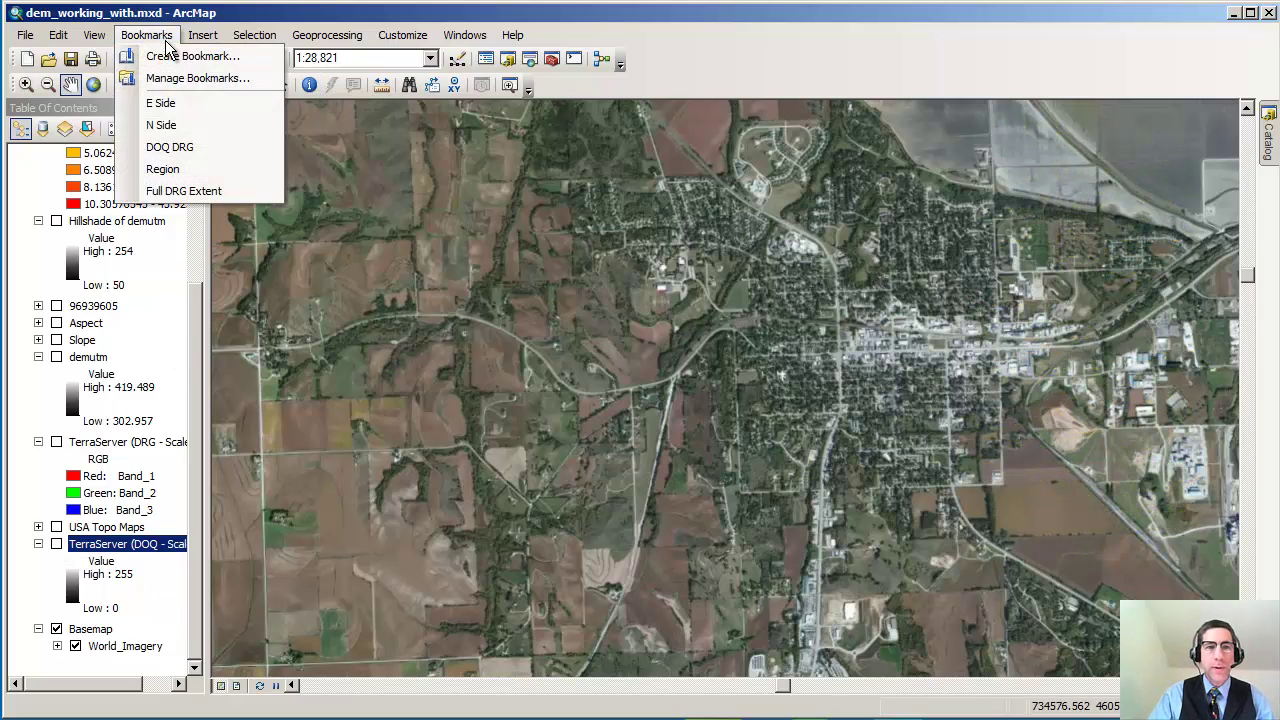
pyautogui.click(255, 146)
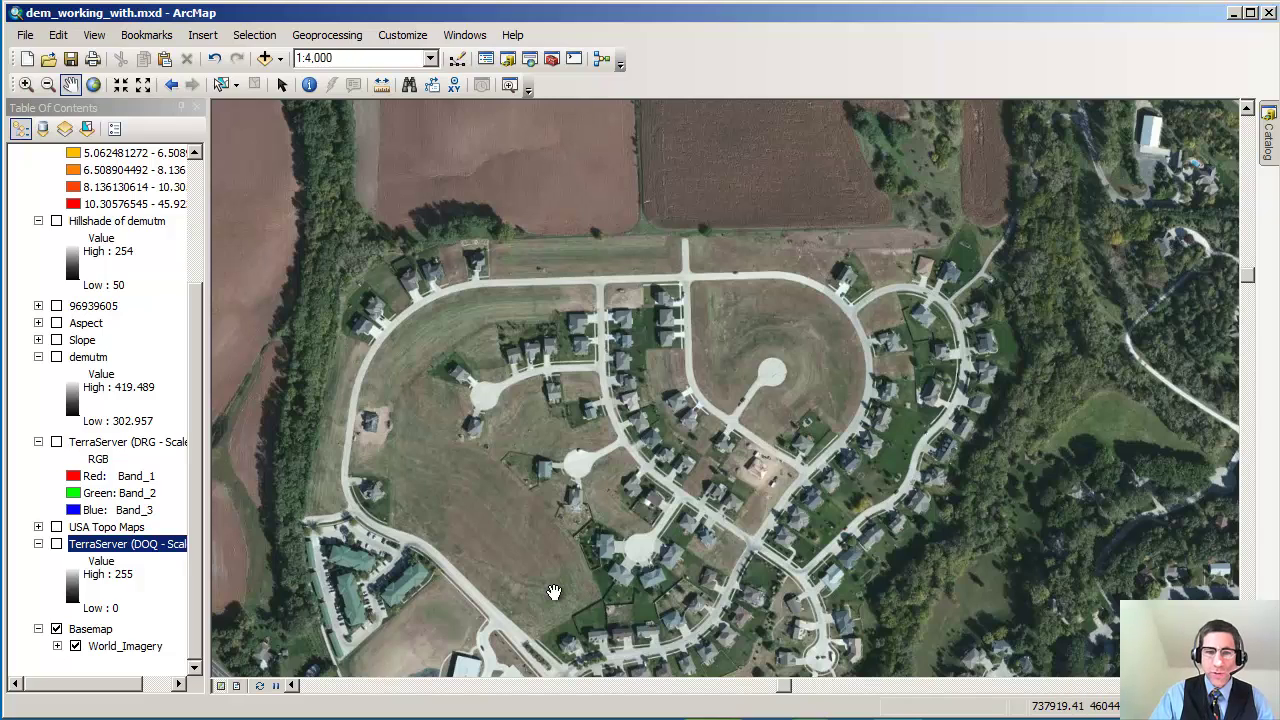
# Switch the TerraServer DOQ layer on and off repeatedly to compare it with the World_Imagery basemap over the subdivision
pyautogui.click(56, 544)
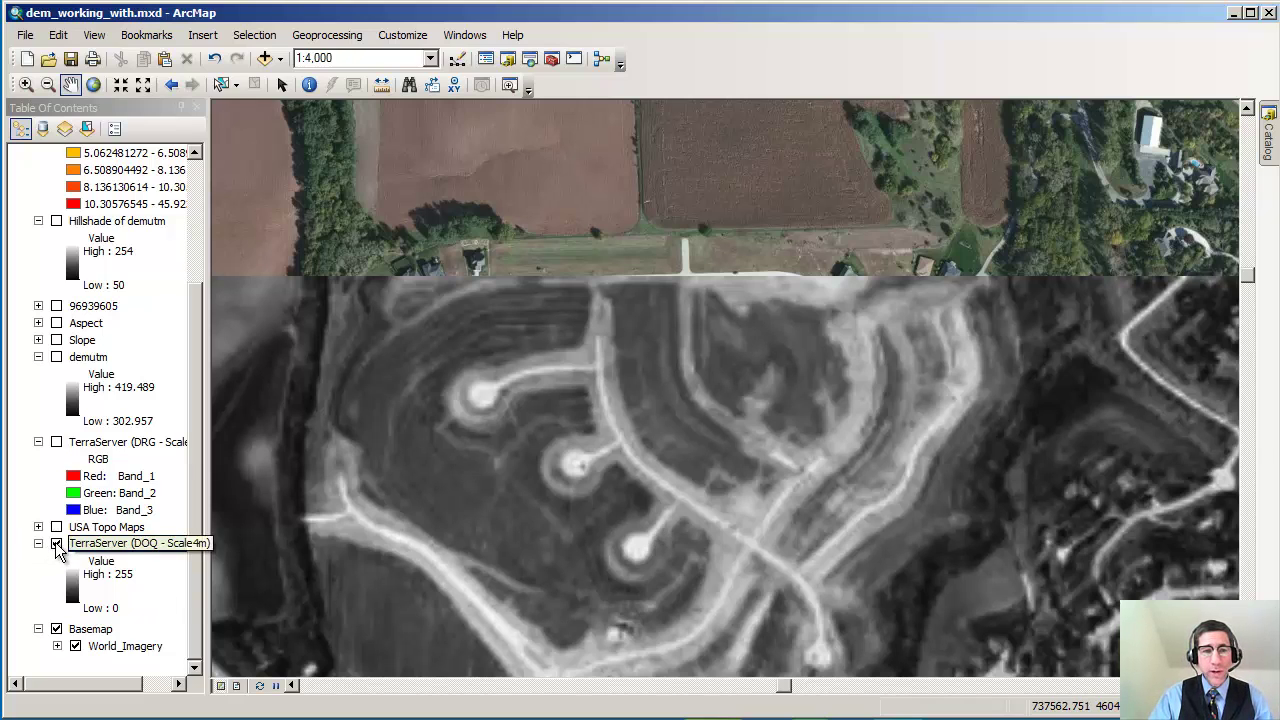
pyautogui.click(56, 544)
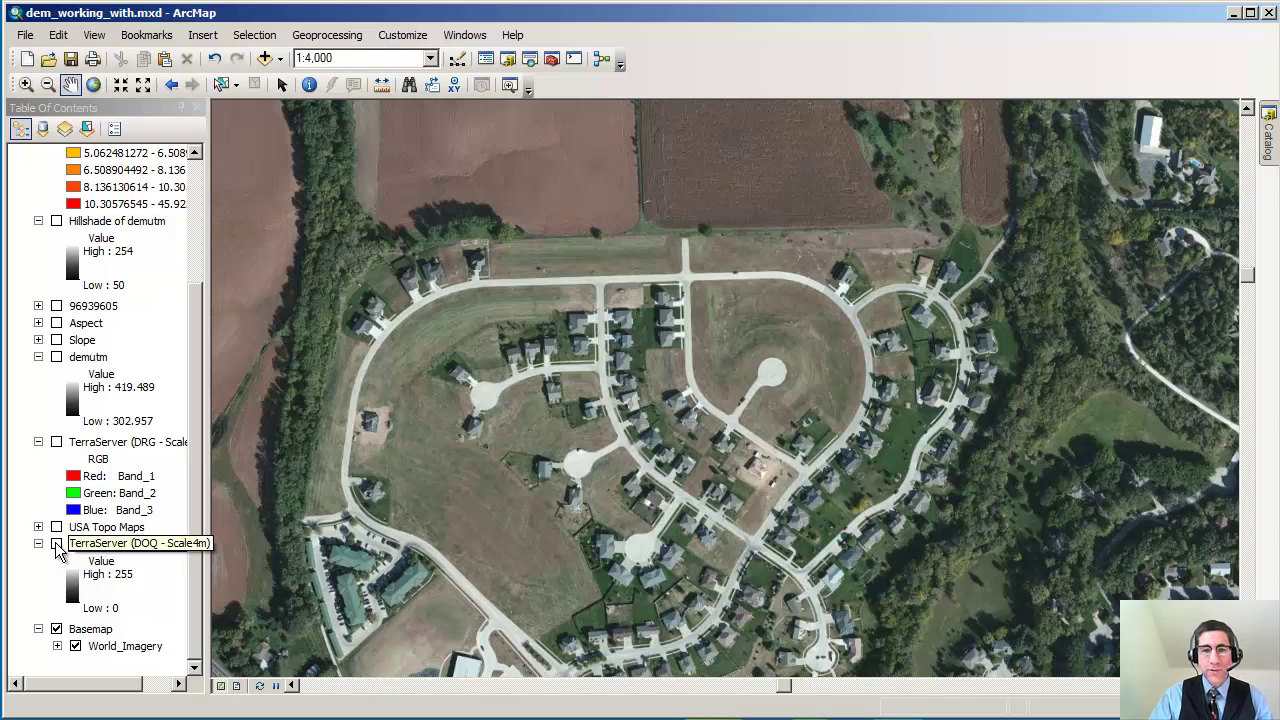
pyautogui.click(56, 546)
pyautogui.click(56, 545)
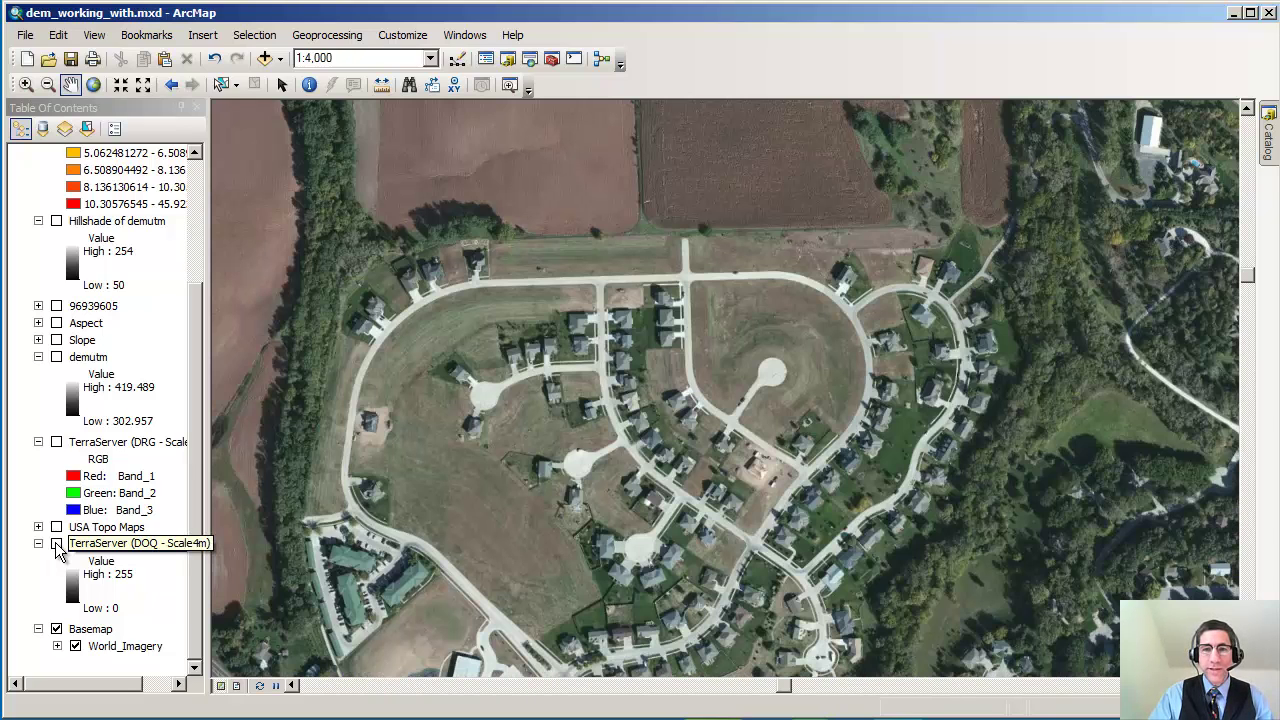
pyautogui.click(56, 545)
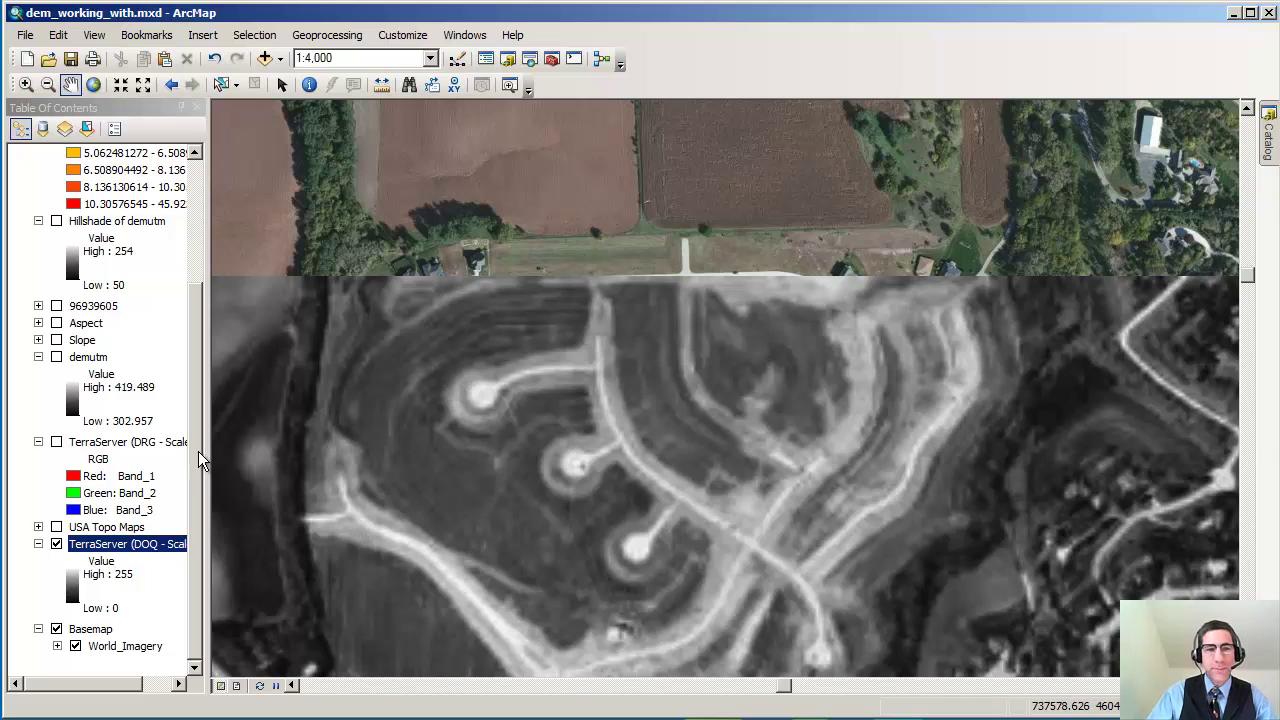
pyautogui.click(56, 544)
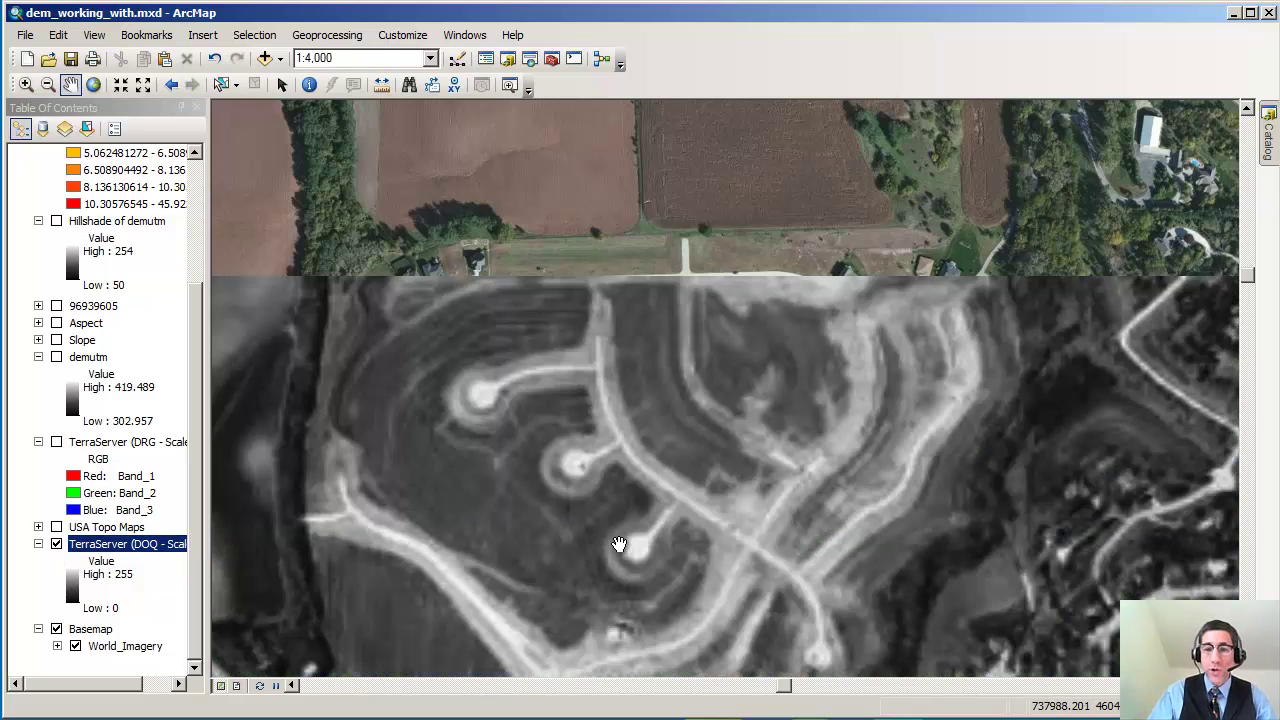
# Go to the E Side bookmark to view the edge between the TerraServer DOQ and the satellite imagery
pyautogui.click(172, 37)
pyautogui.click(162, 103)
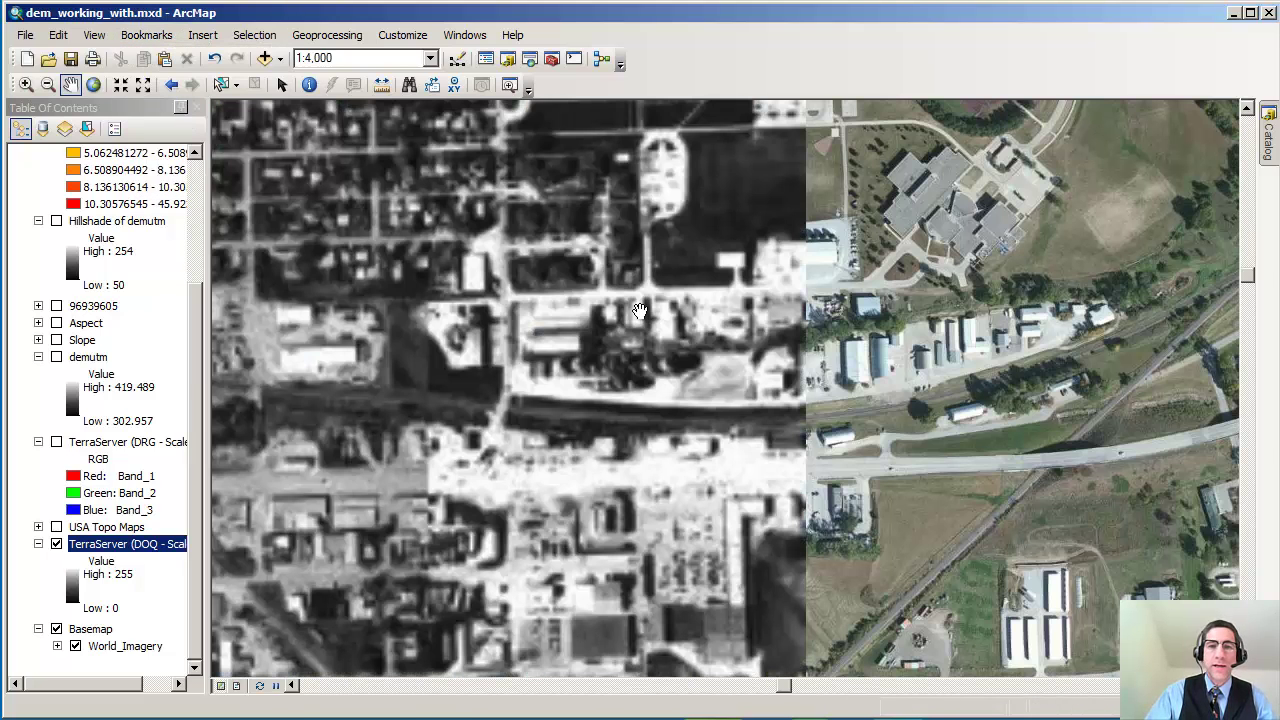
pyautogui.moveTo(716, 328); pyautogui.dragTo(717, 467)
pyautogui.press('Escape')
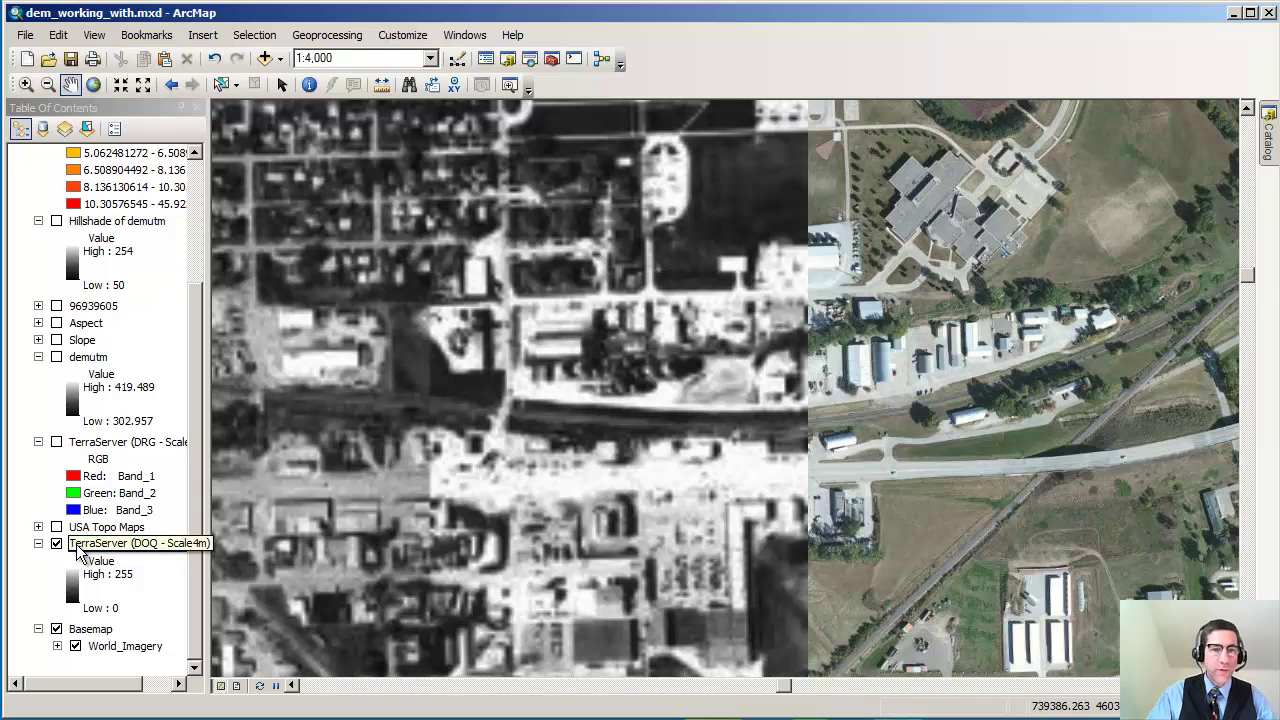
# Replace the TerraServer DOQ display with the USA Topo Maps and TerraServer DRG layers
pyautogui.click(56, 544)
pyautogui.click(56, 527)
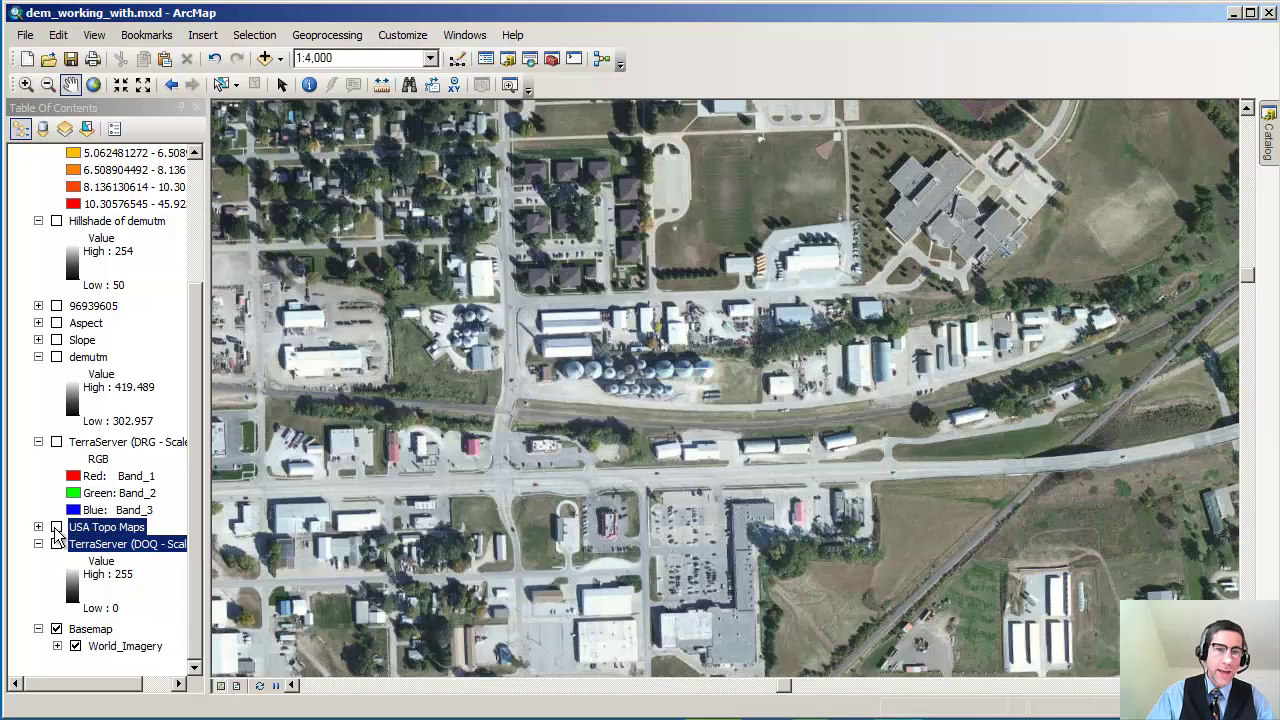
pyautogui.click(56, 441)
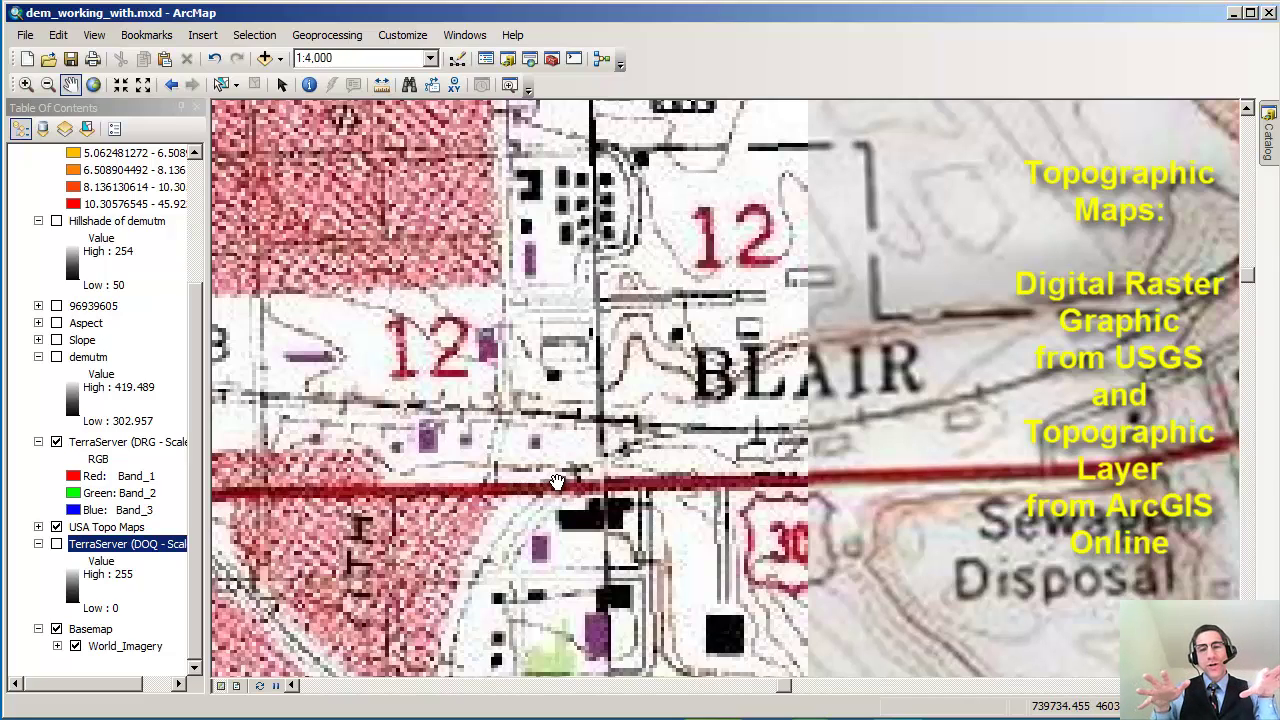
# Compare the TerraServer DRG with USA Topo Maps by toggling their visibility, leaving both layers hidden
pyautogui.click(56, 527)
pyautogui.click(56, 527)
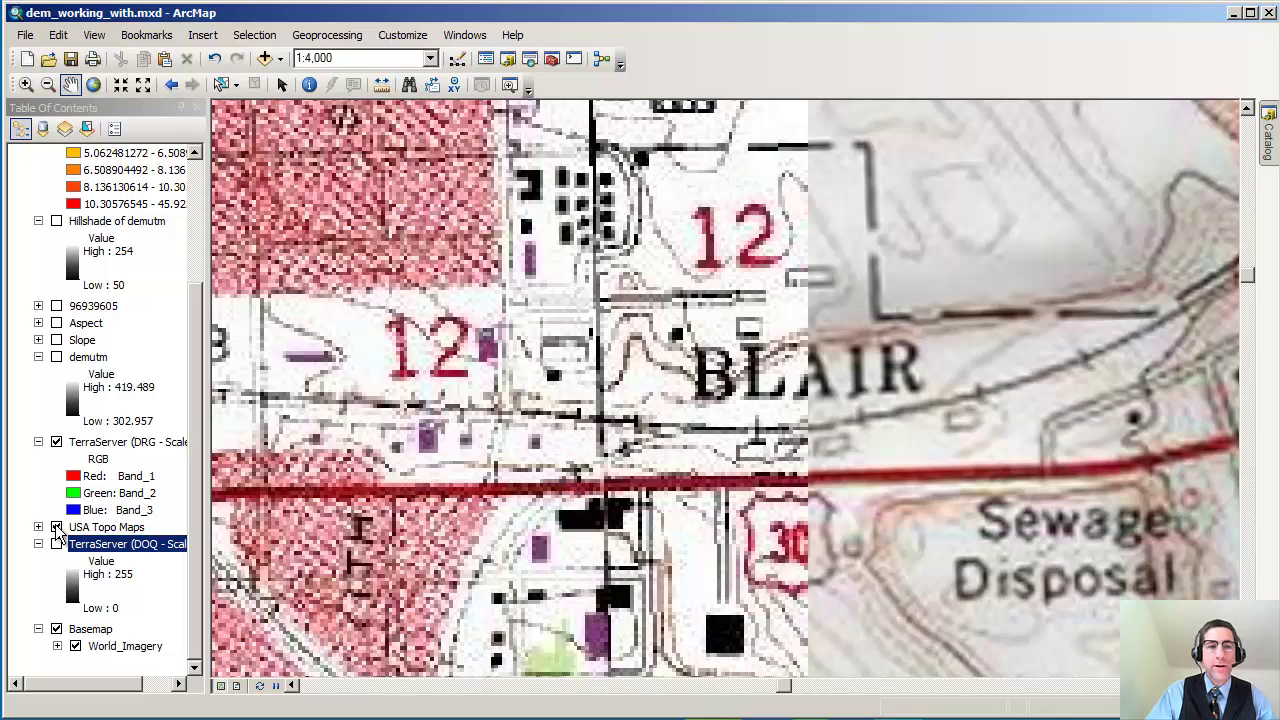
pyautogui.click(56, 441)
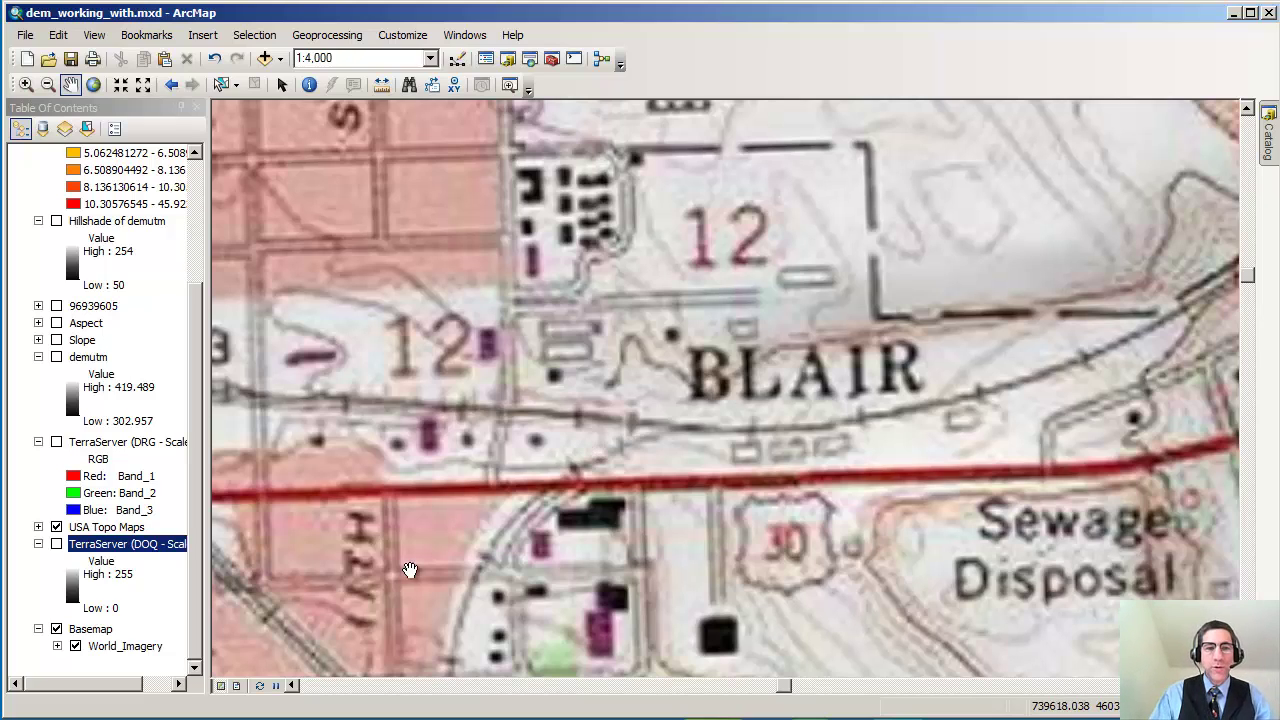
pyautogui.click(56, 527)
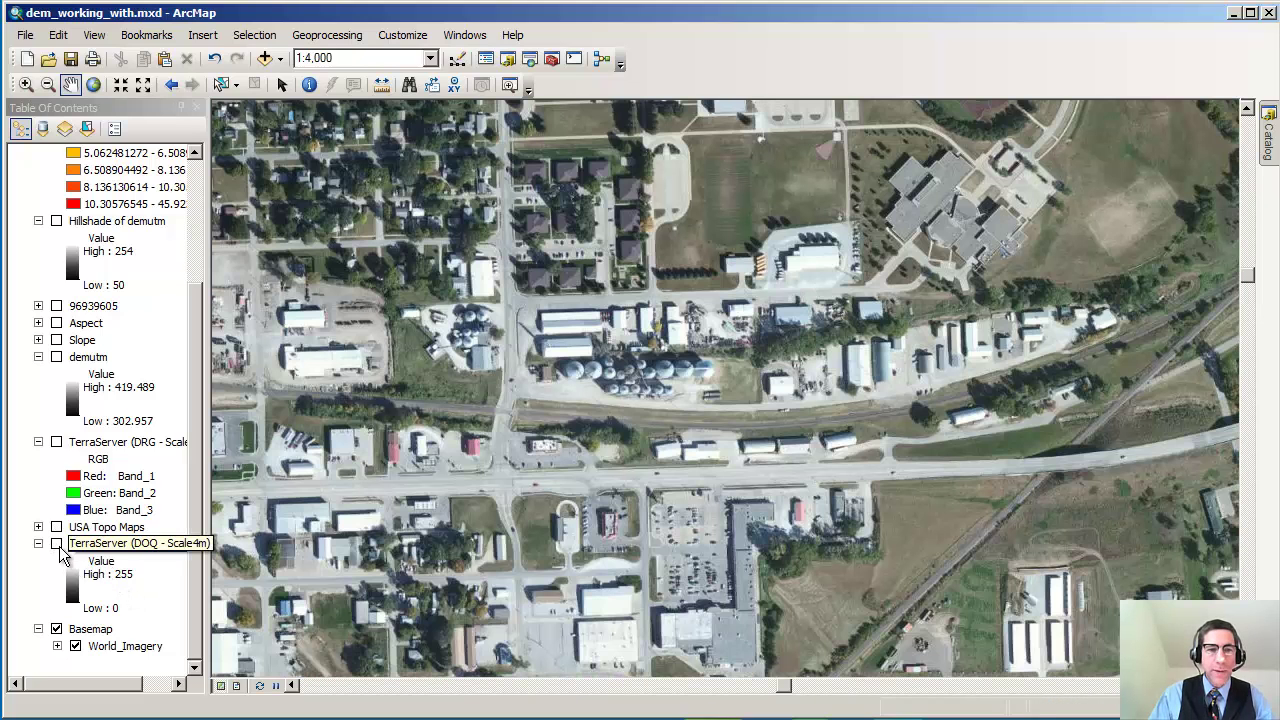
# Open the gallery of available basemaps for adding one to the map
pyautogui.click(281, 60)
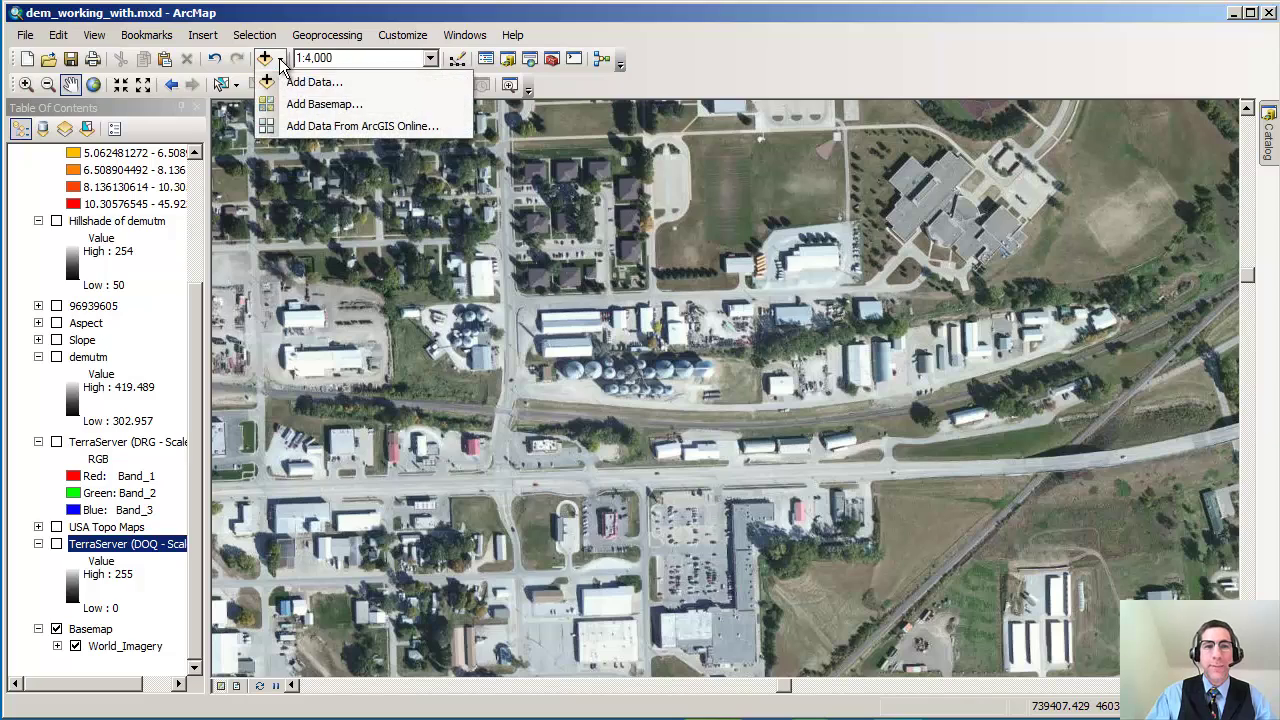
pyautogui.click(322, 104)
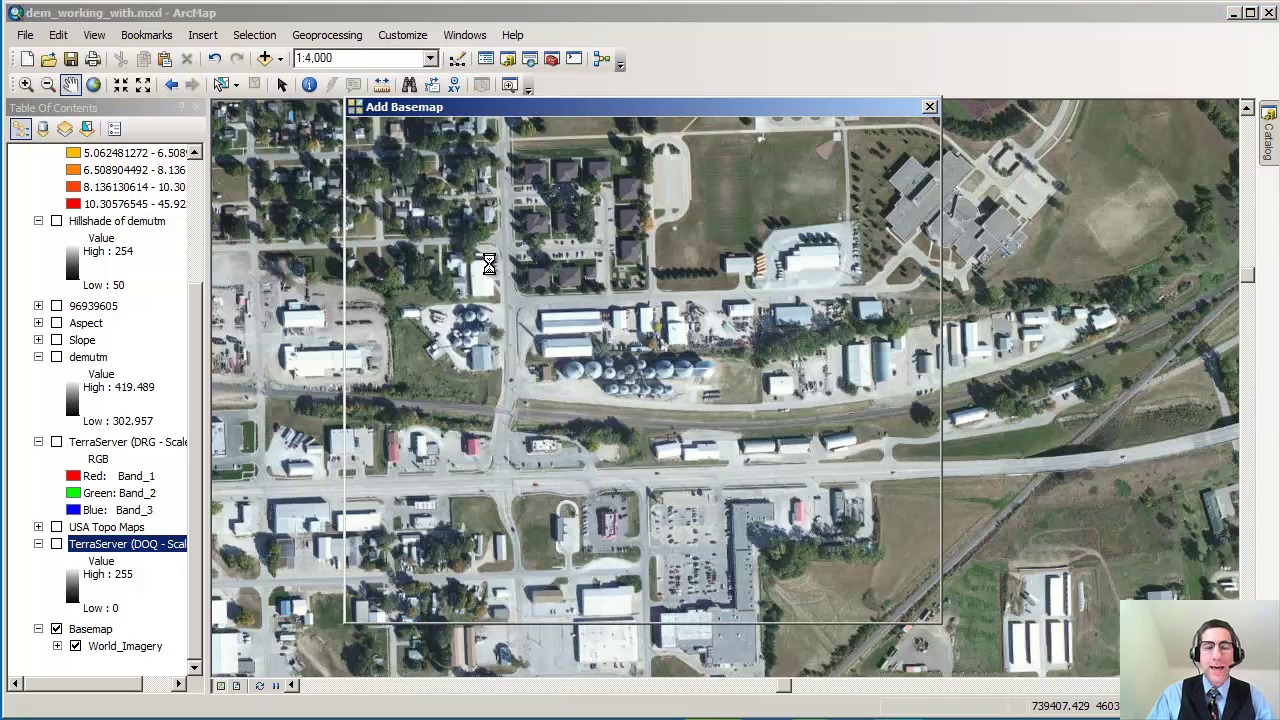
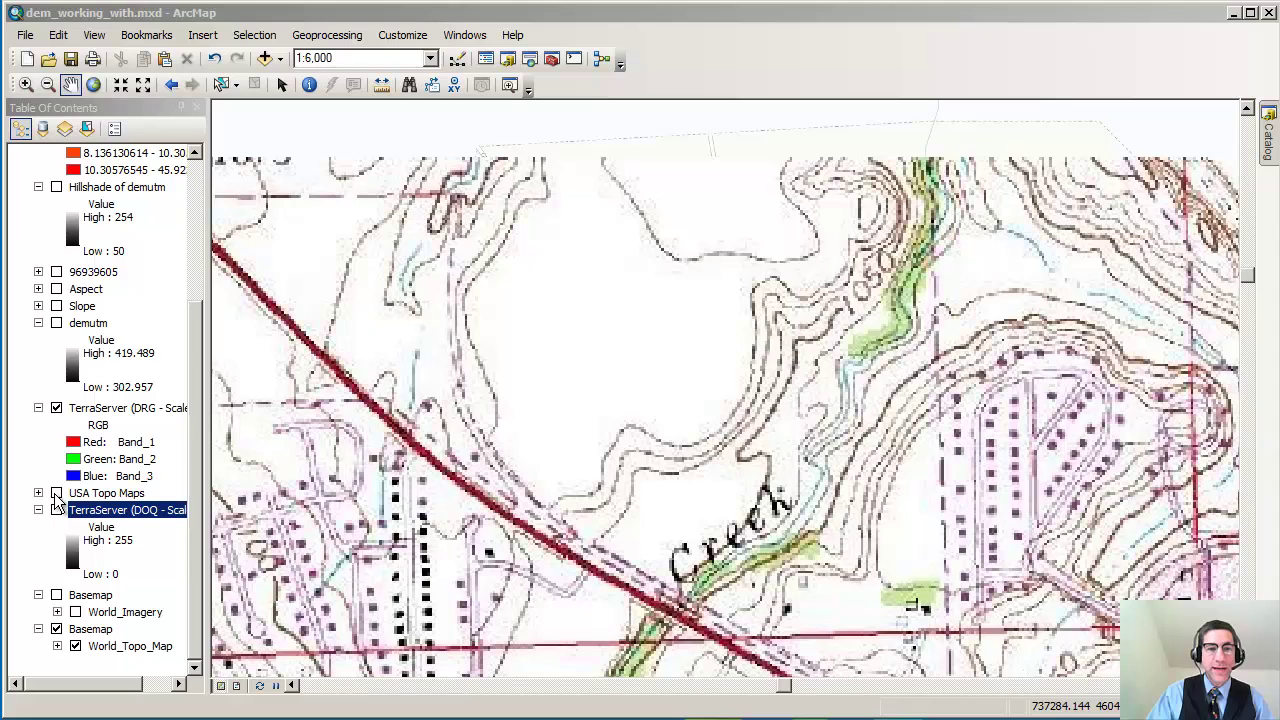
# Cycle the displayed layer from the TerraServer DRG through USA Topo Maps and World_Topo_Map to the World_Imagery basemap
pyautogui.click(56, 494)
pyautogui.click(57, 409)
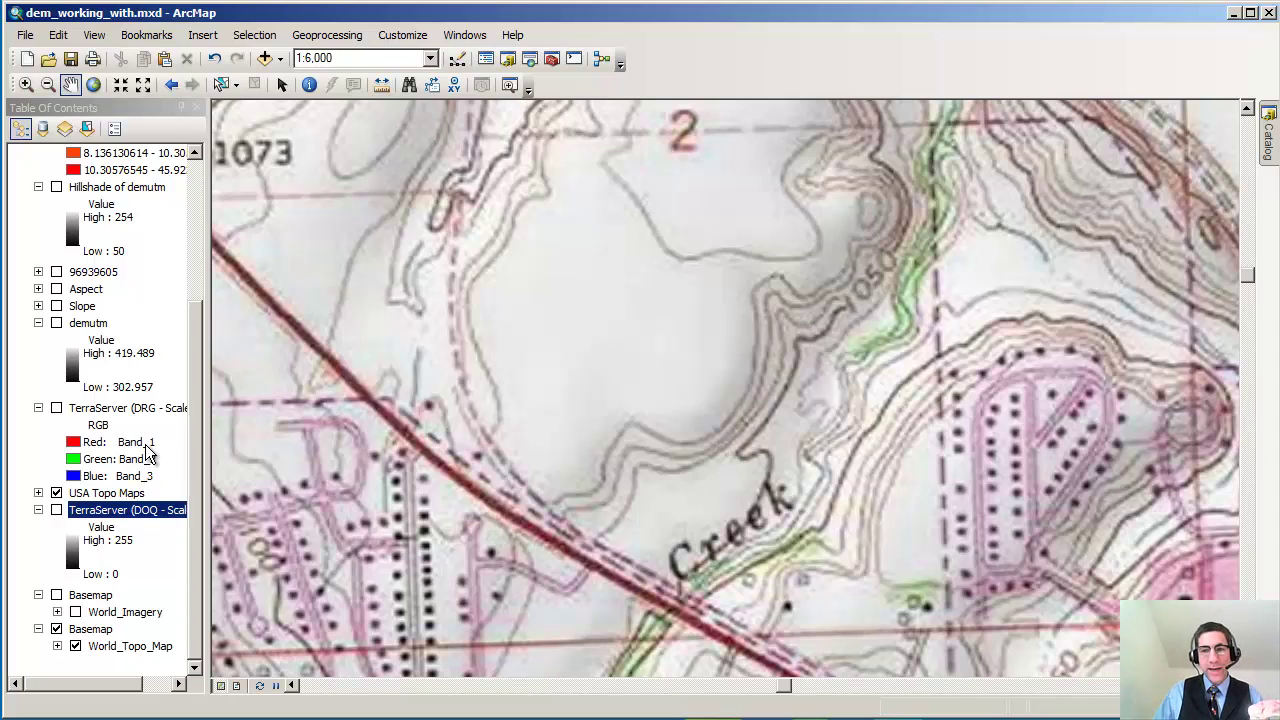
pyautogui.click(56, 494)
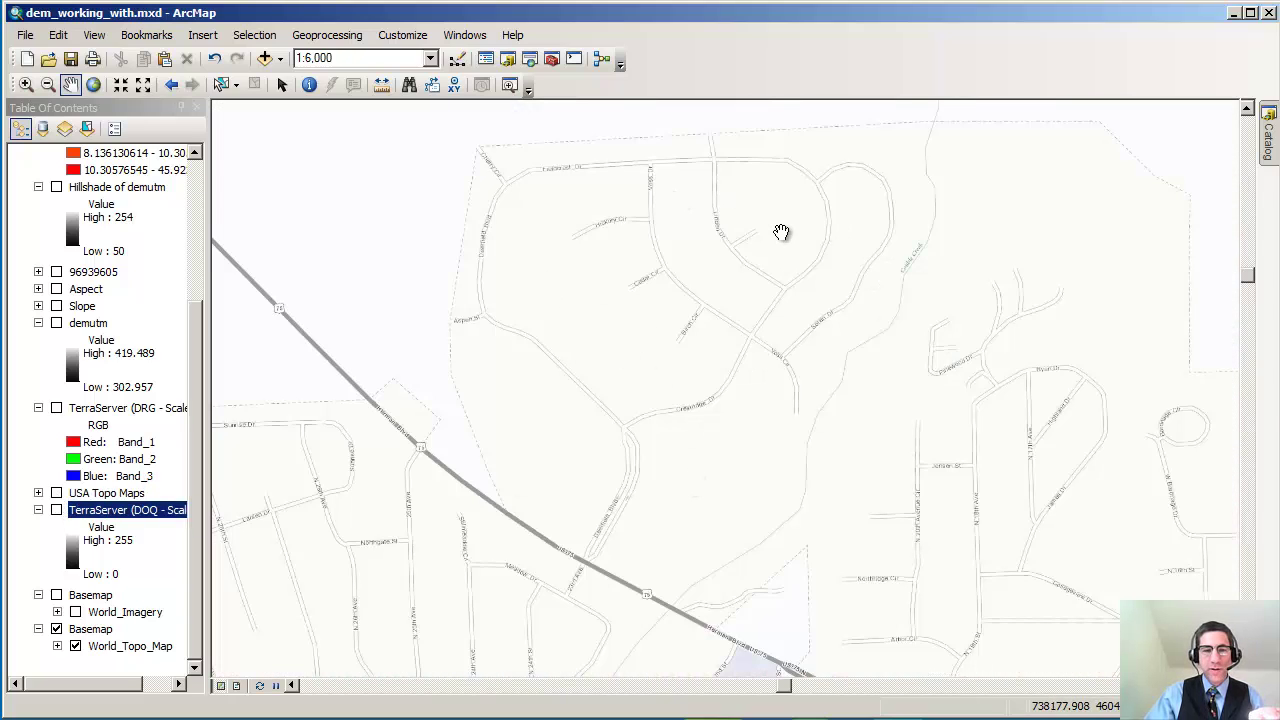
pyautogui.click(57, 596)
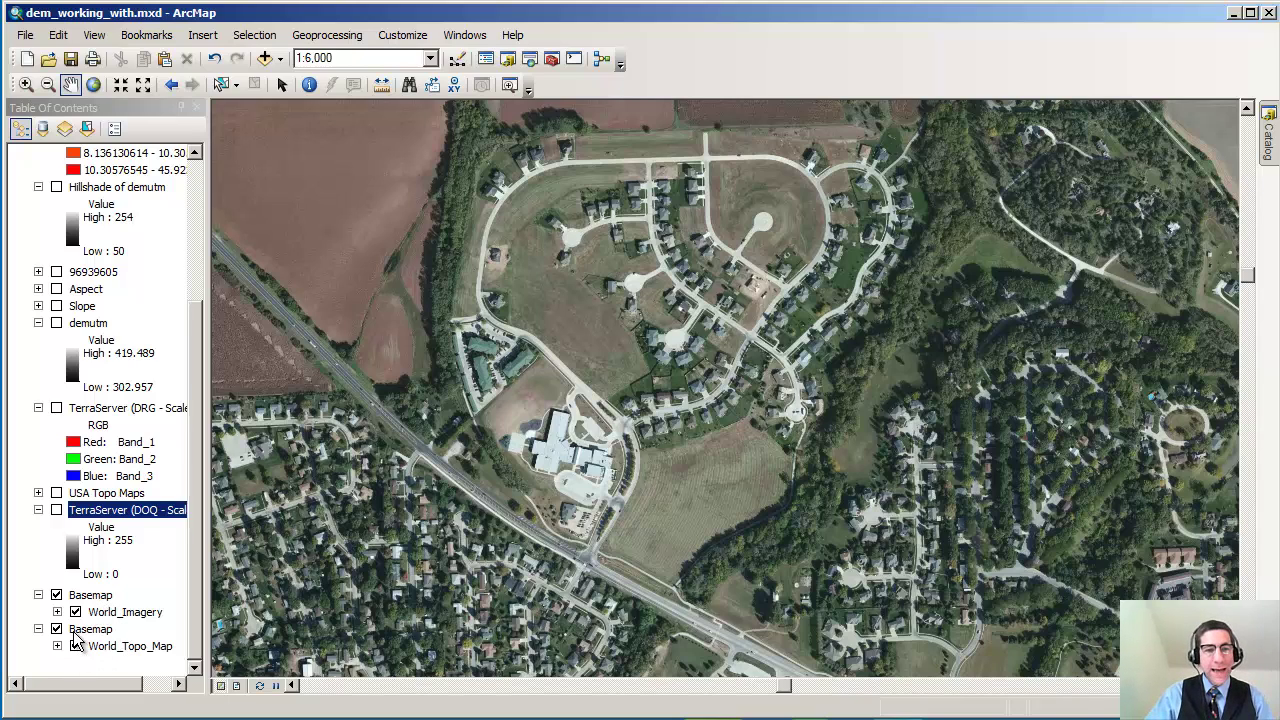
# Check the coordinate system in the data frame properties and close them without changes
pyautogui.click(94, 34)
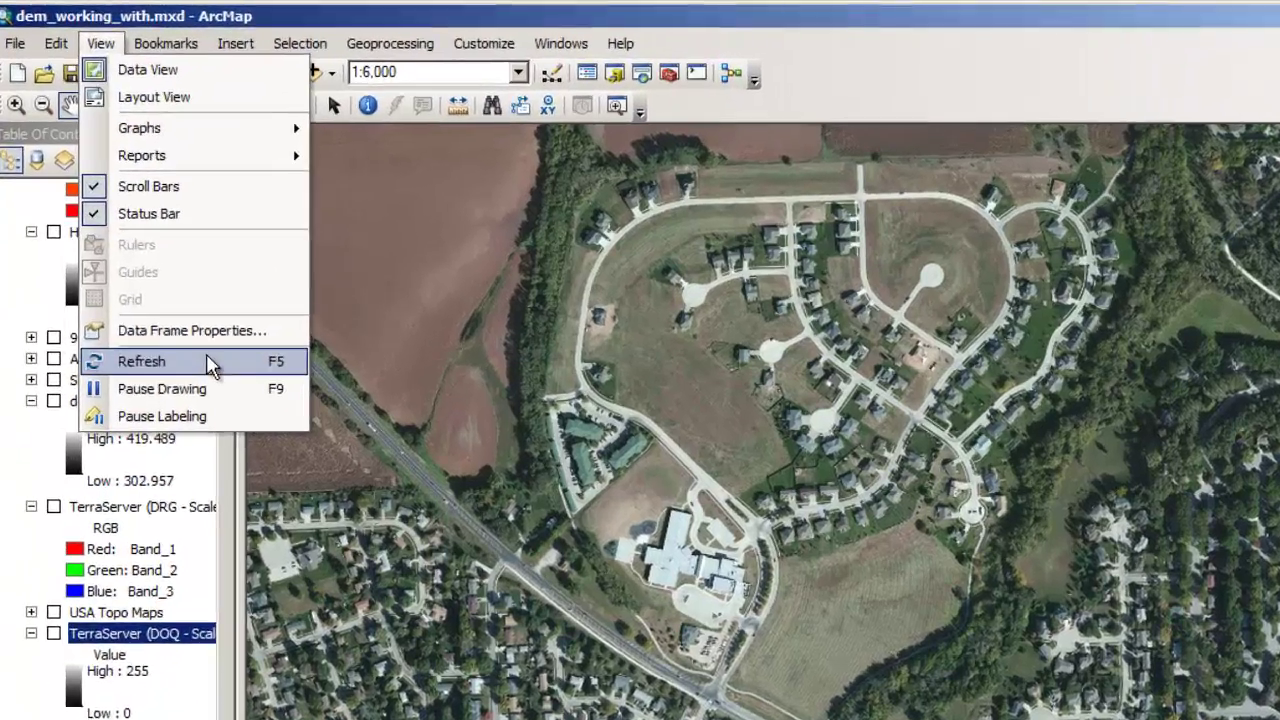
pyautogui.click(150, 285)
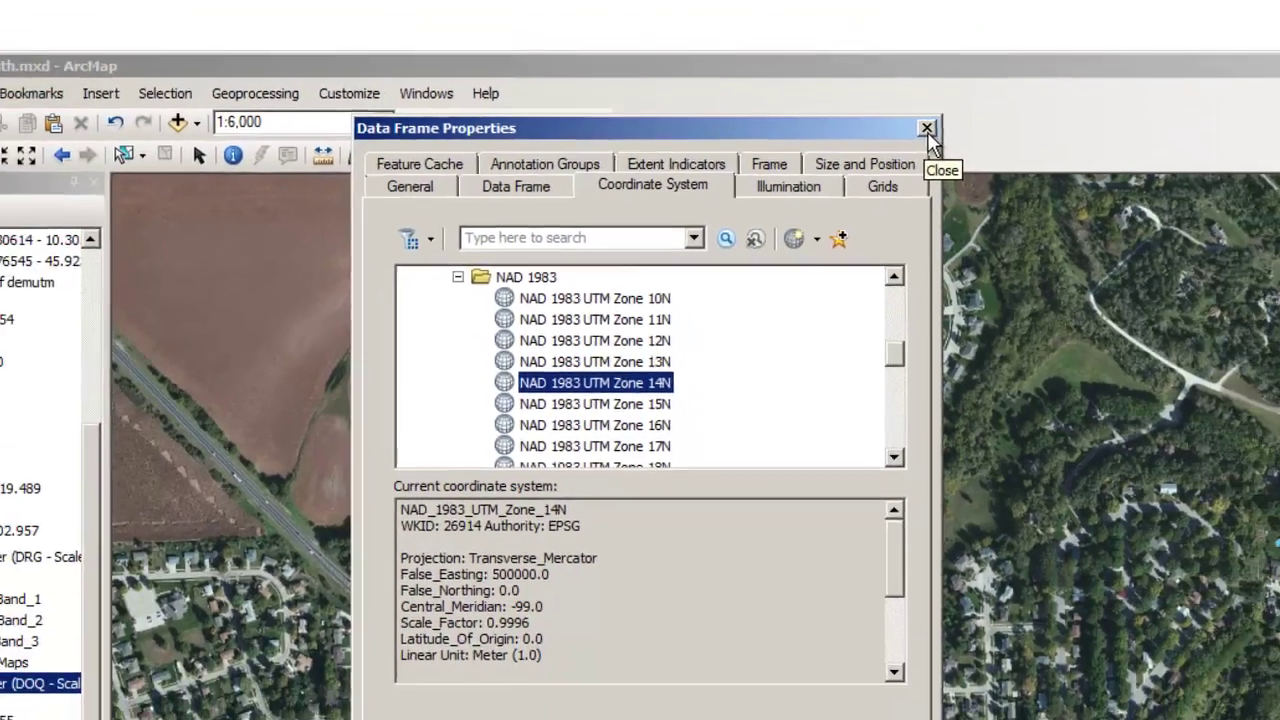
pyautogui.click(927, 130)
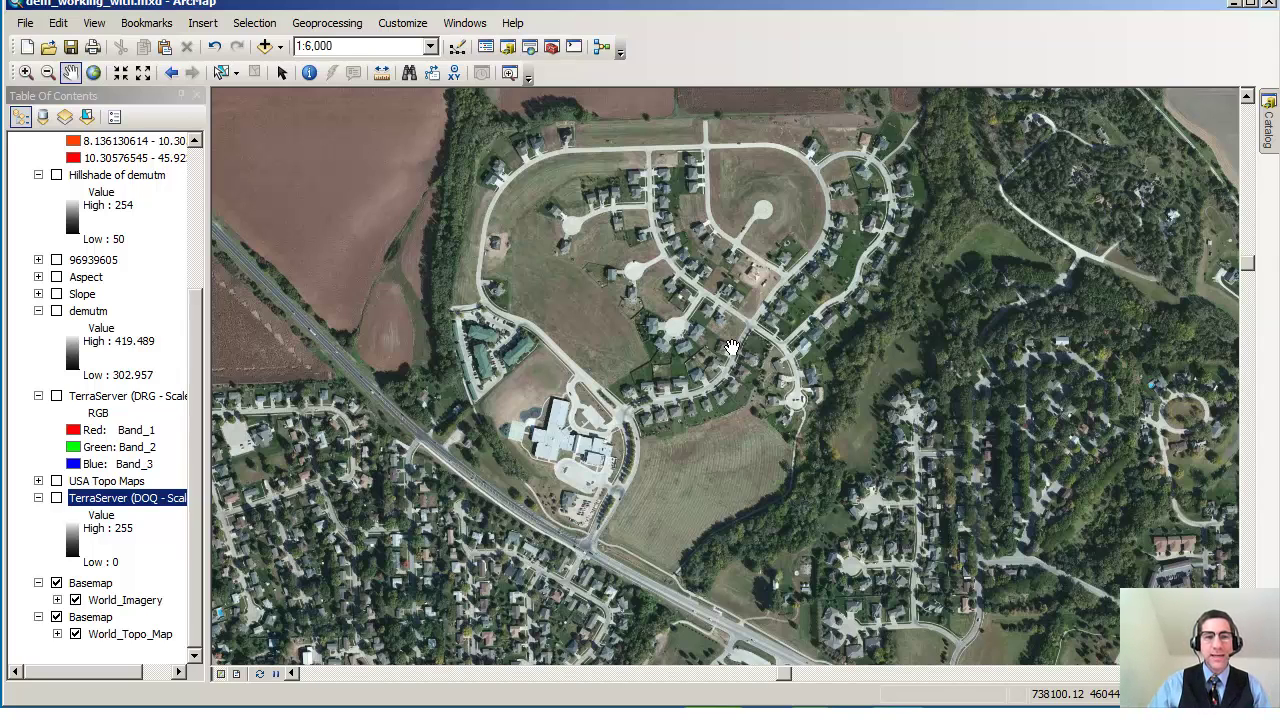
# Zoom the map to the full extent of the World_Imagery basemap and hide that basemap to show World_Topo_Map
pyautogui.click(106, 587)
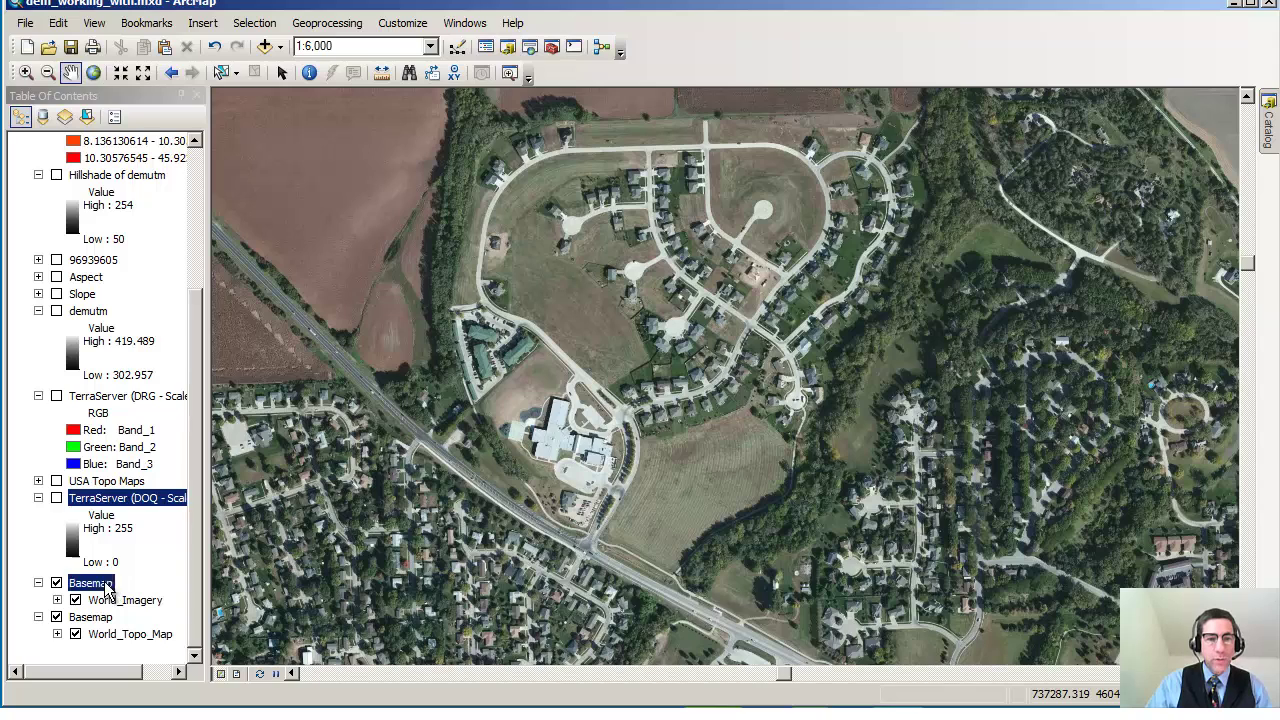
pyautogui.rightClick(108, 587)
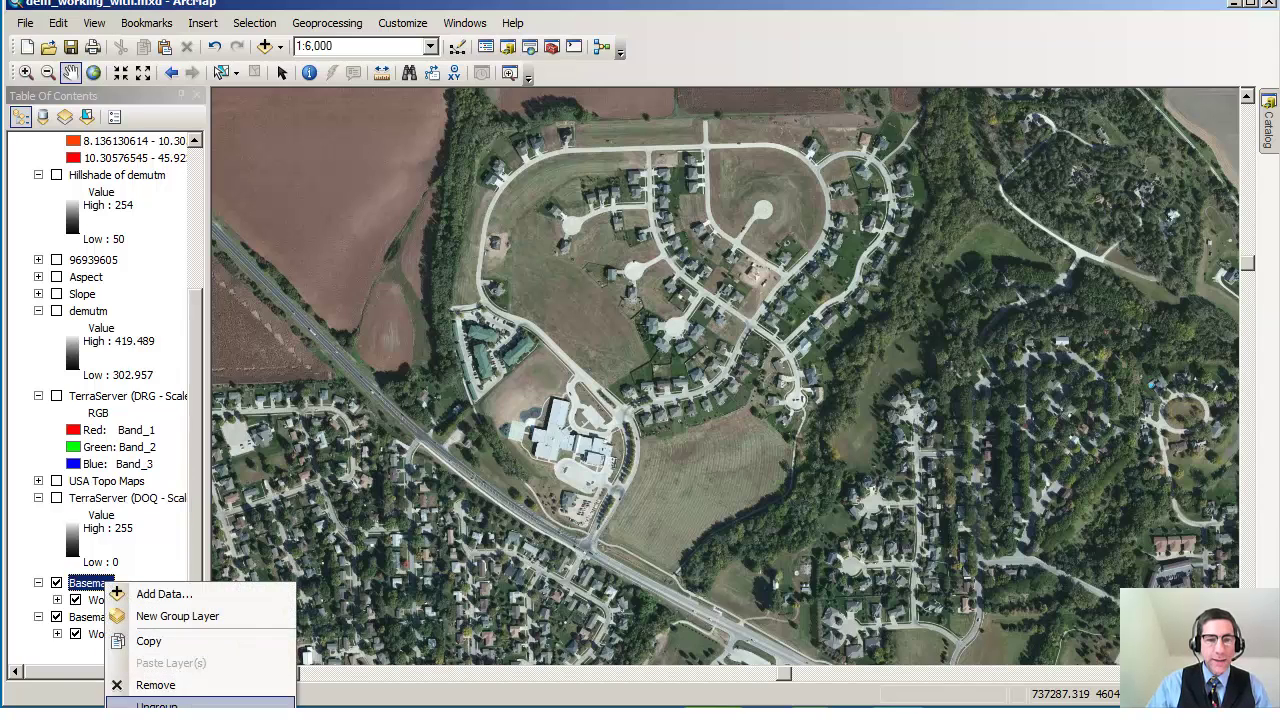
pyautogui.click(170, 712)
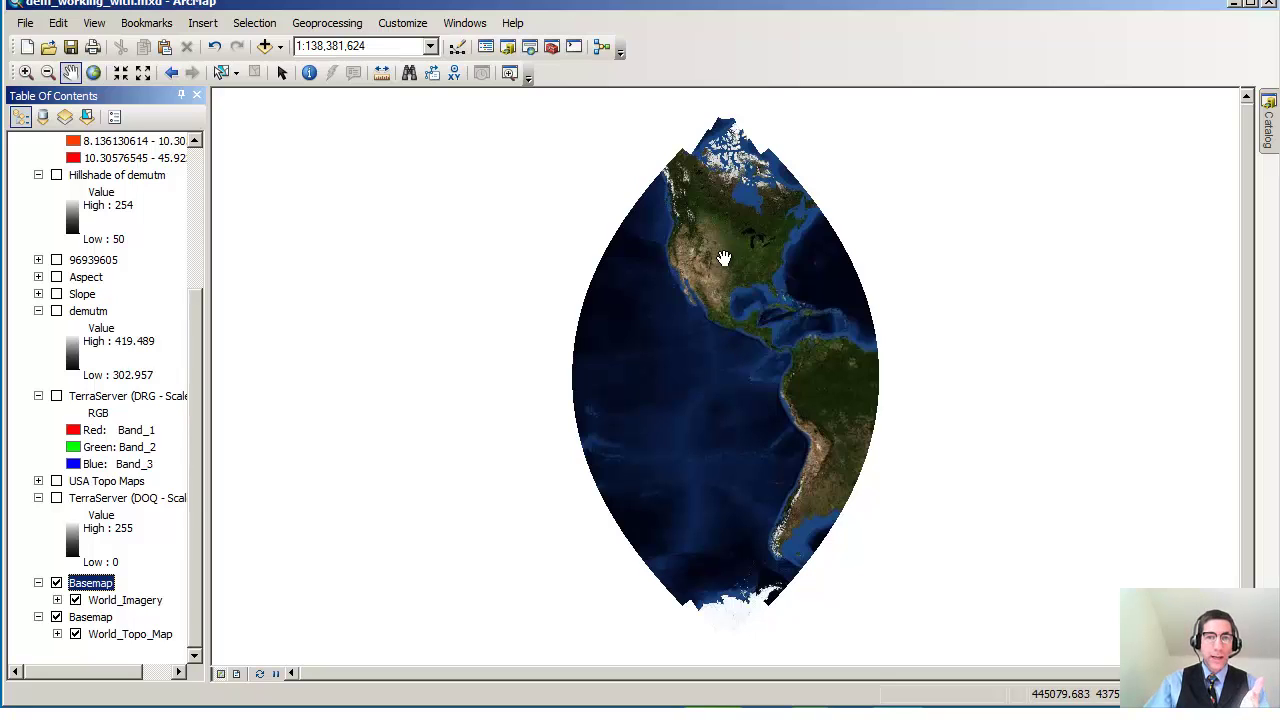
pyautogui.click(56, 583)
pyautogui.click(75, 600)
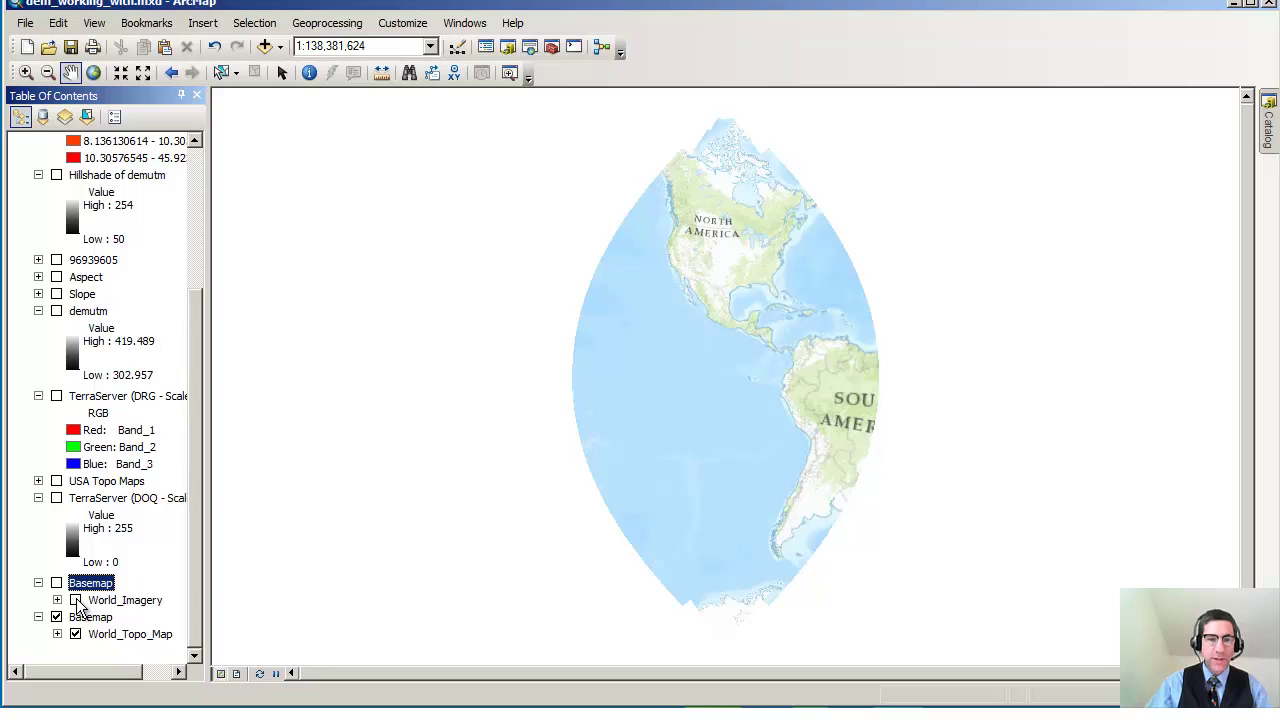